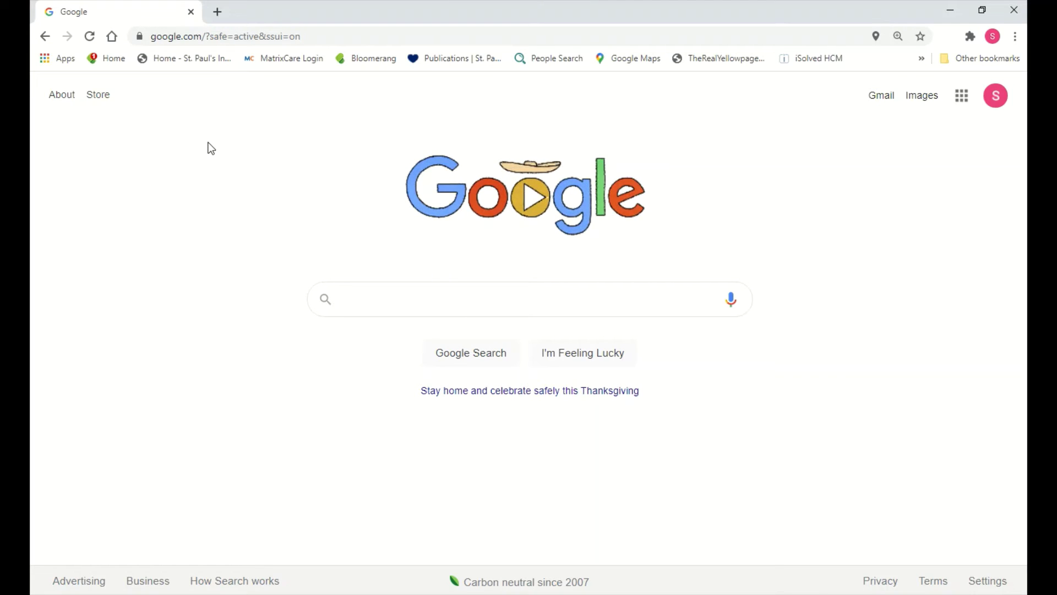
Go to facebook.com in the browser
click(317, 36)
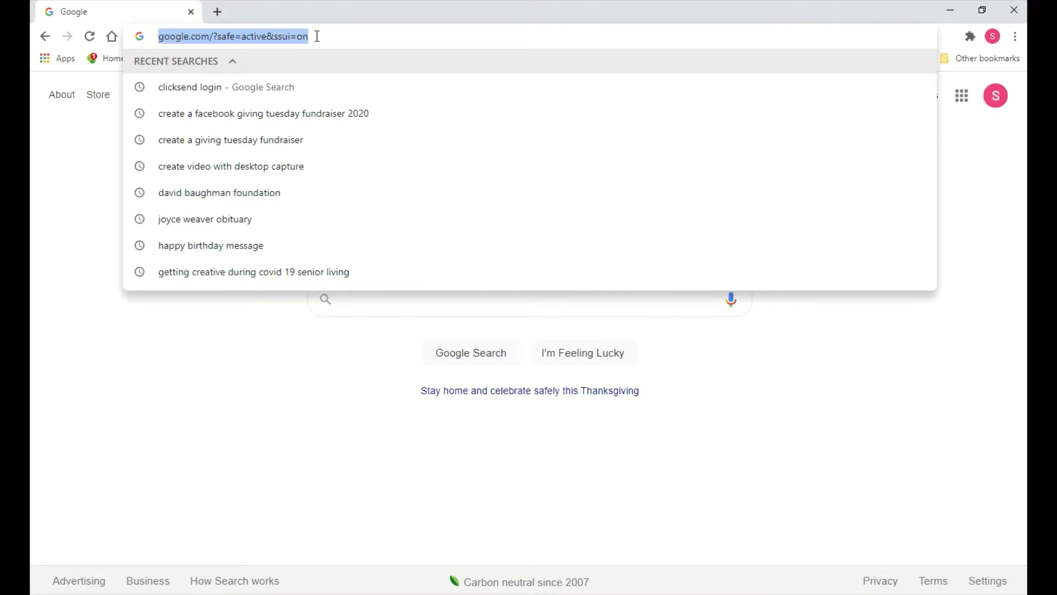
text(facebook.com)
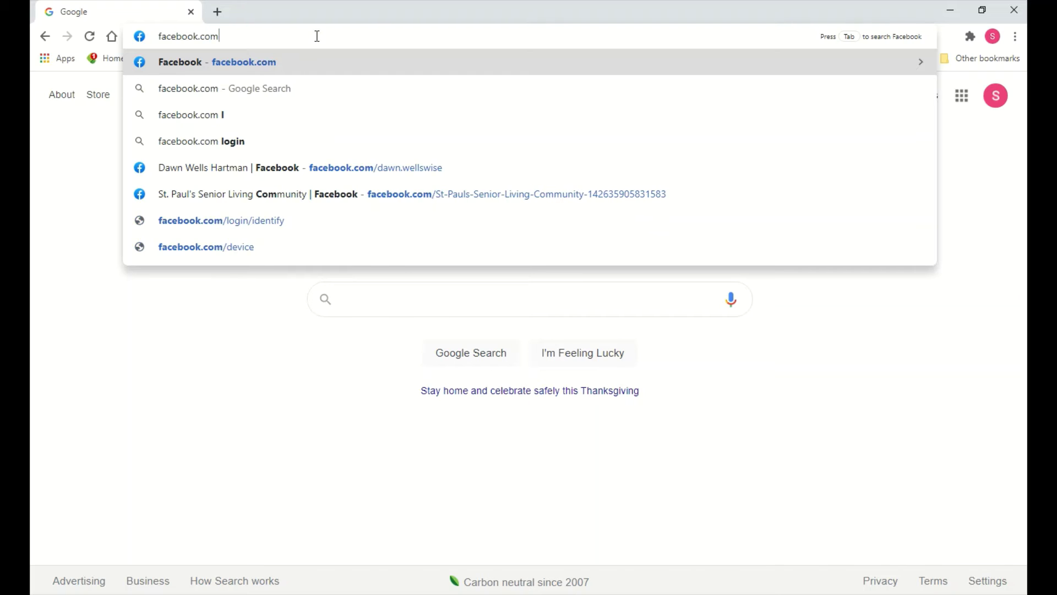
key(Return)
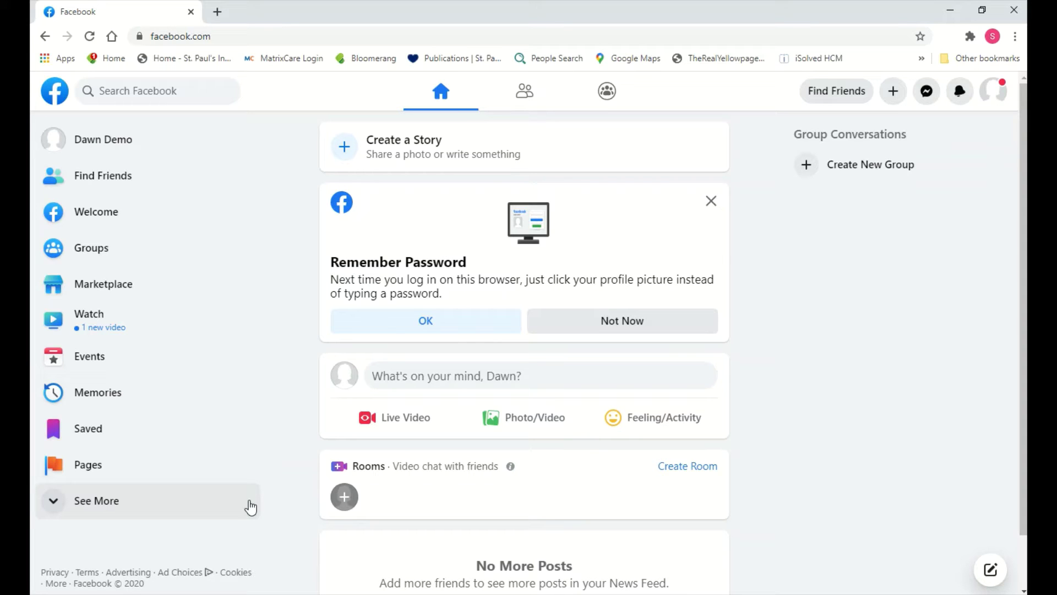
Search Facebook for "St. Paul's Senior Living Community" and open the nonprofit's page from the results
click(134, 93)
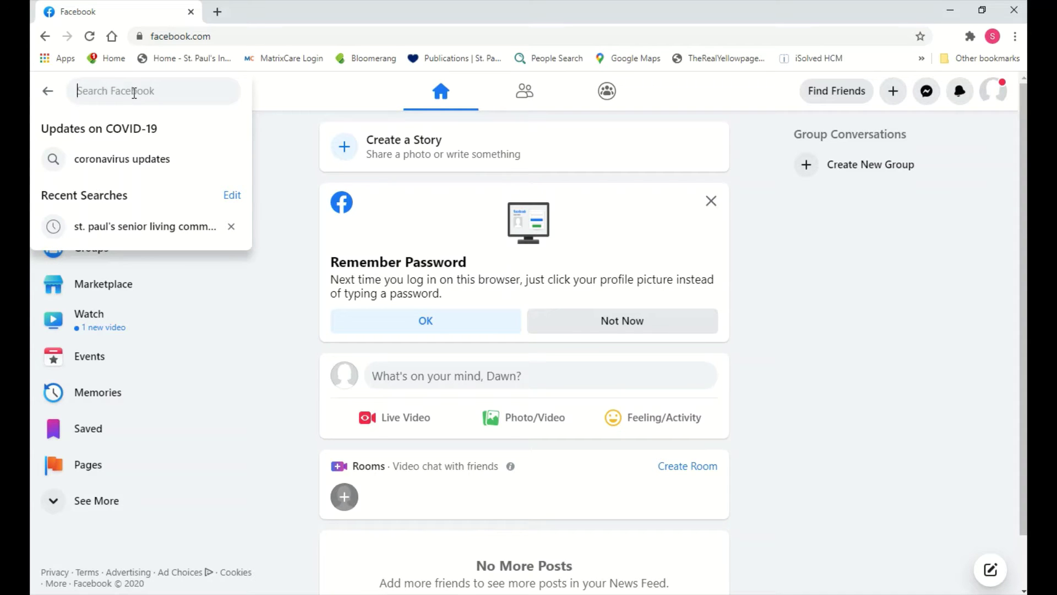
text(St. Pau)
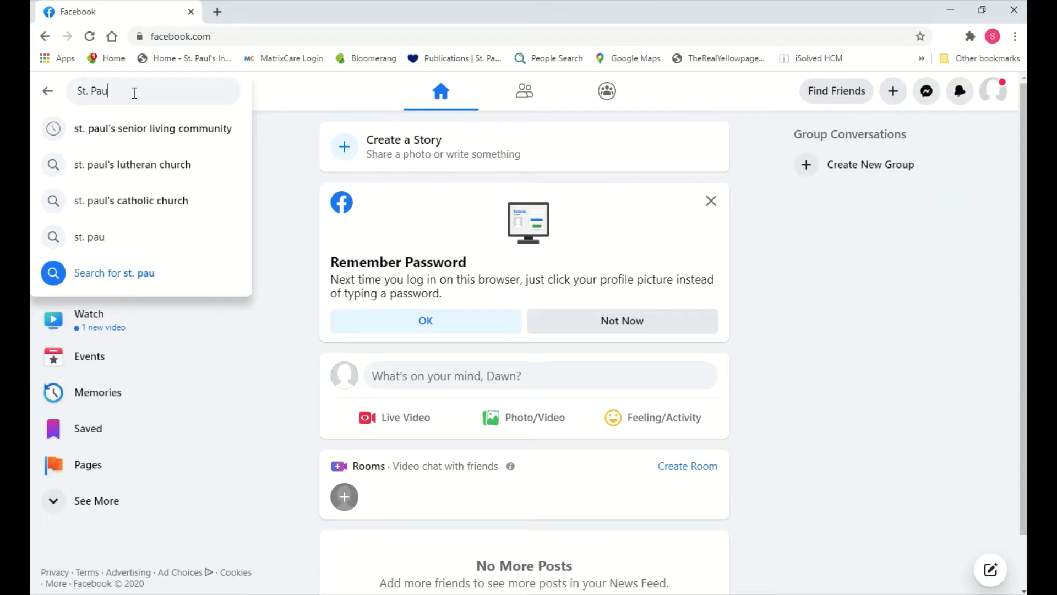
text(l's S)
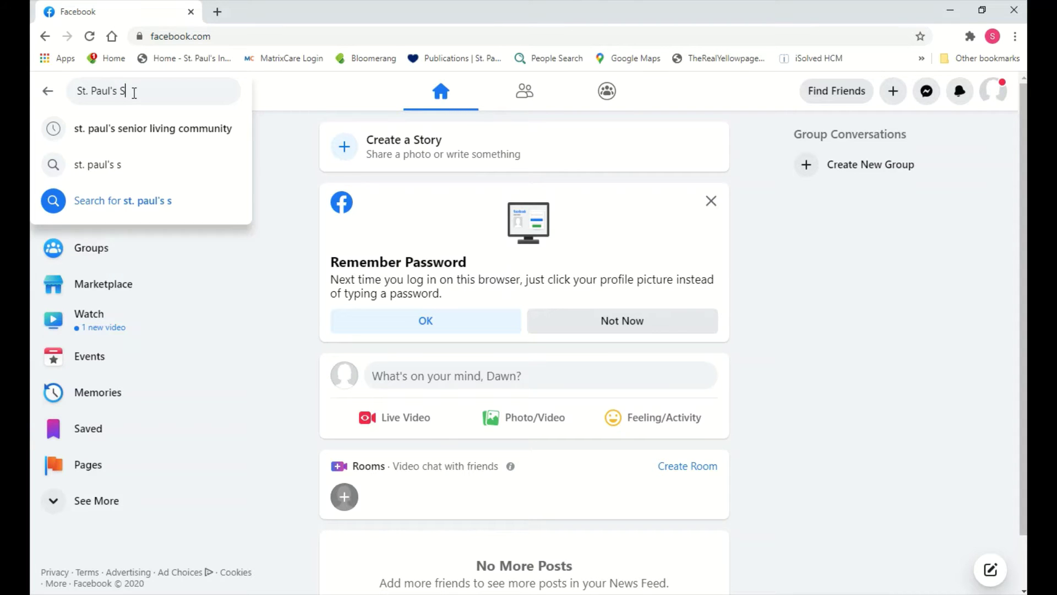
text(enior Living Community)
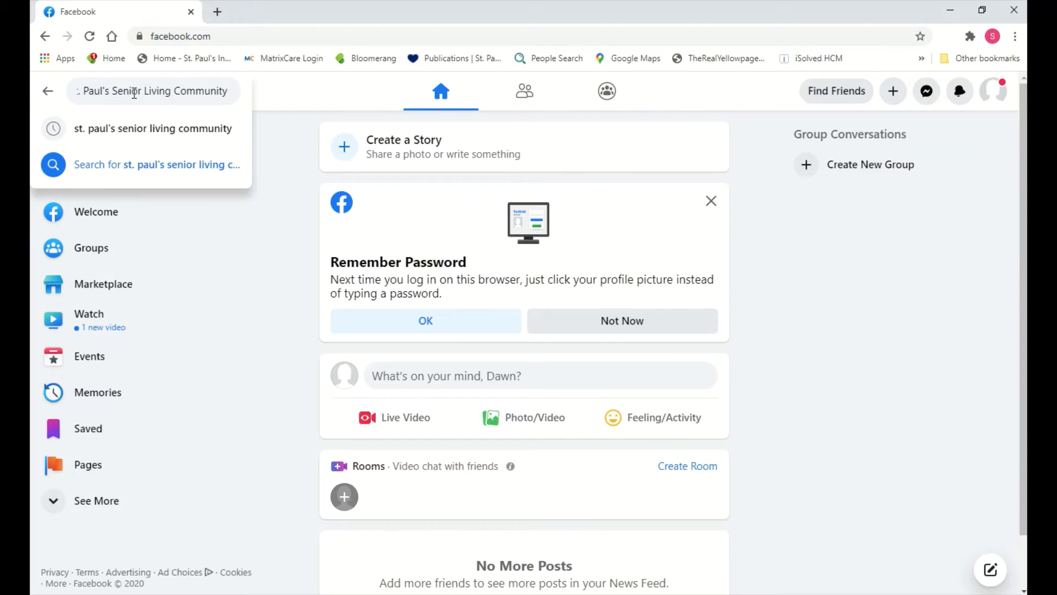
key(Return)
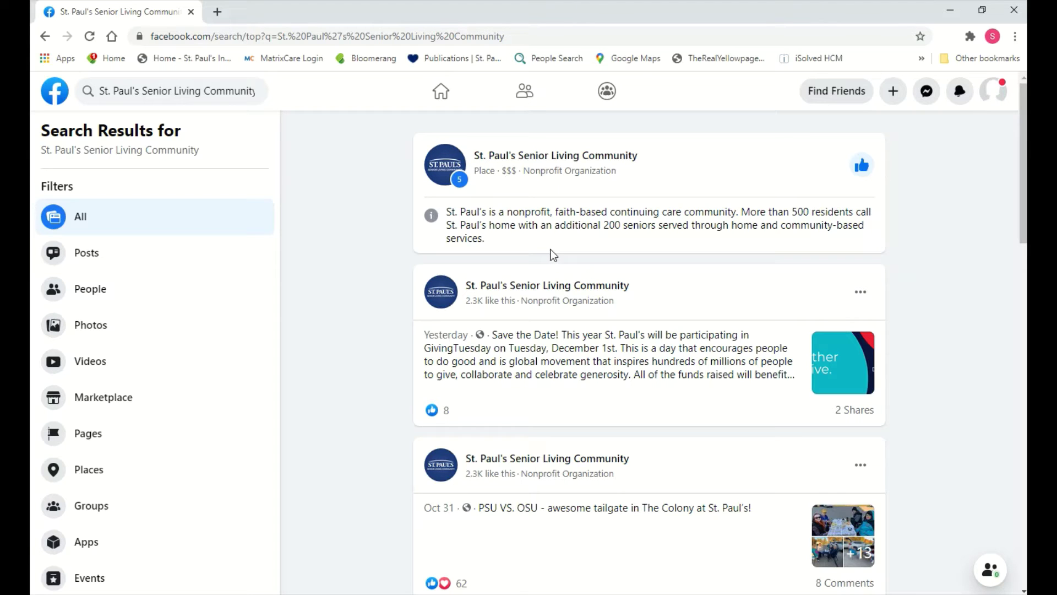
click(540, 160)
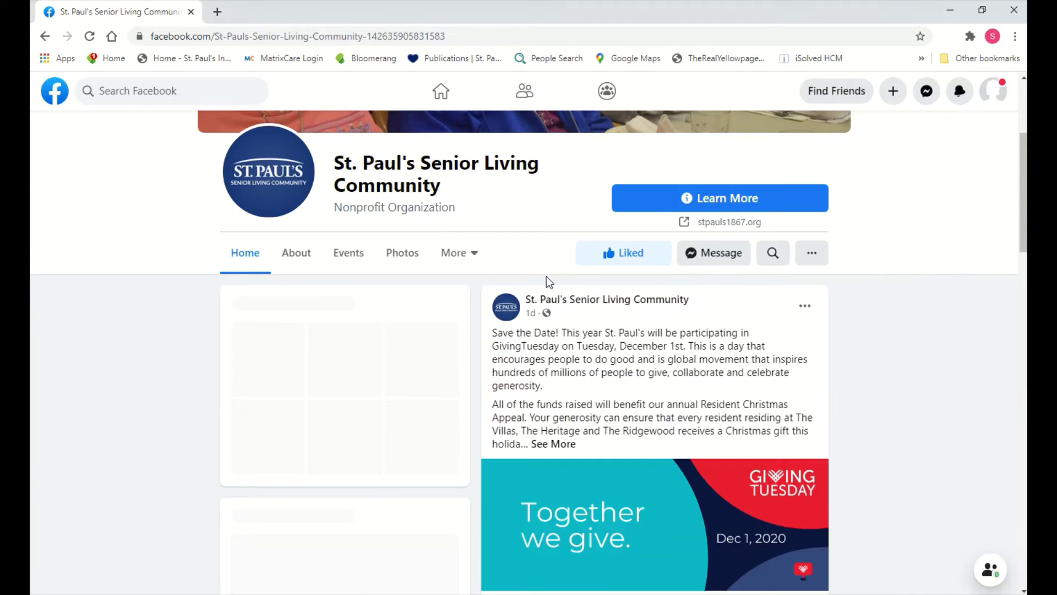
Remove the like from the St. Paul's Senior Living Community page and like the page again
scroll(546, 276, up, 4)
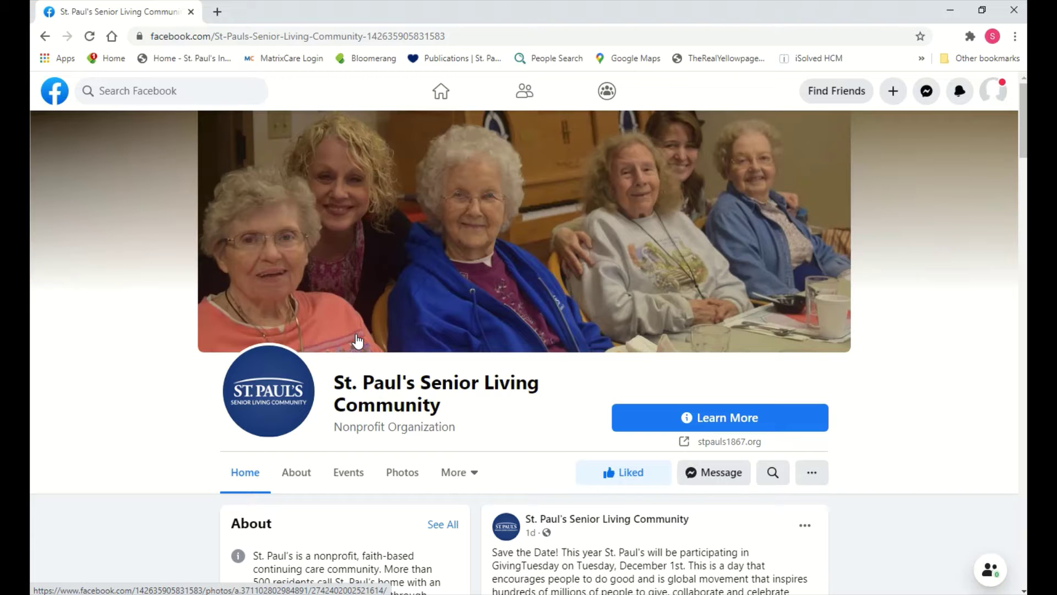
click(610, 487)
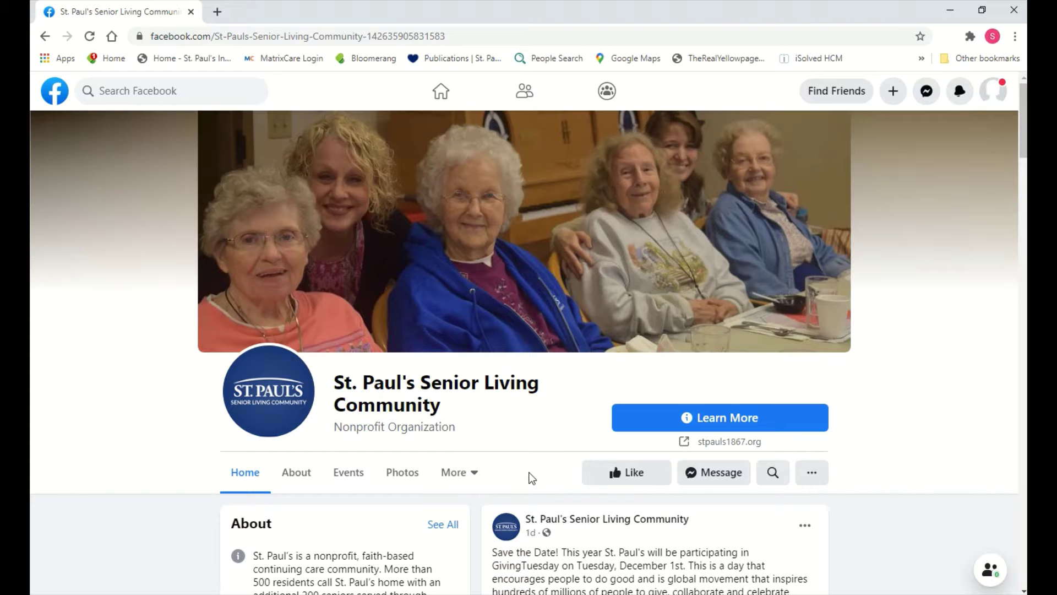
click(604, 474)
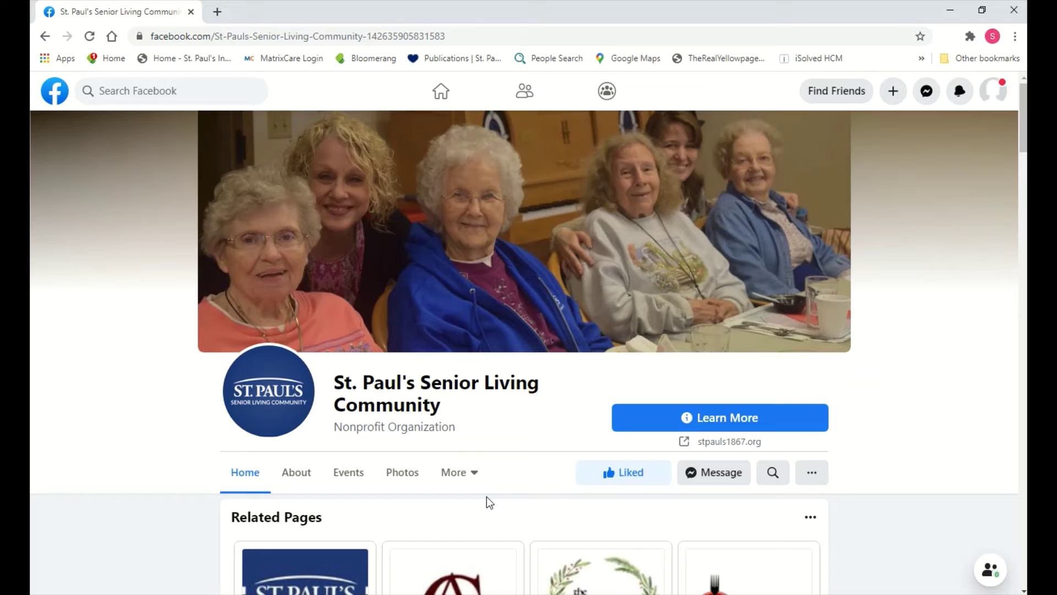
Open the nonprofit page's Fundraisers section and look through the active and ended fundraisers
click(460, 481)
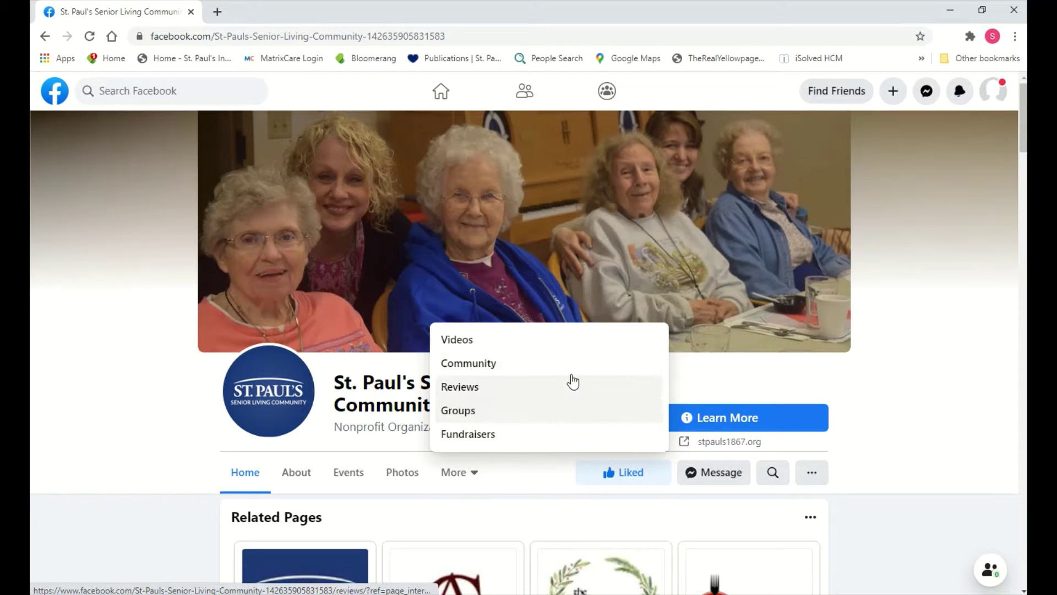
click(476, 441)
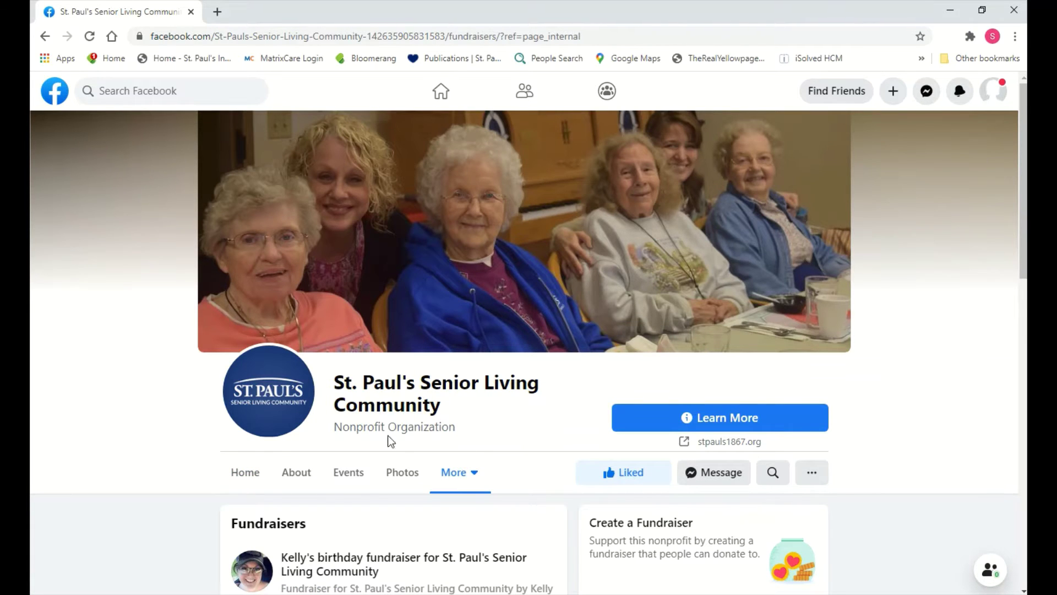
scroll(158, 452, down, 5)
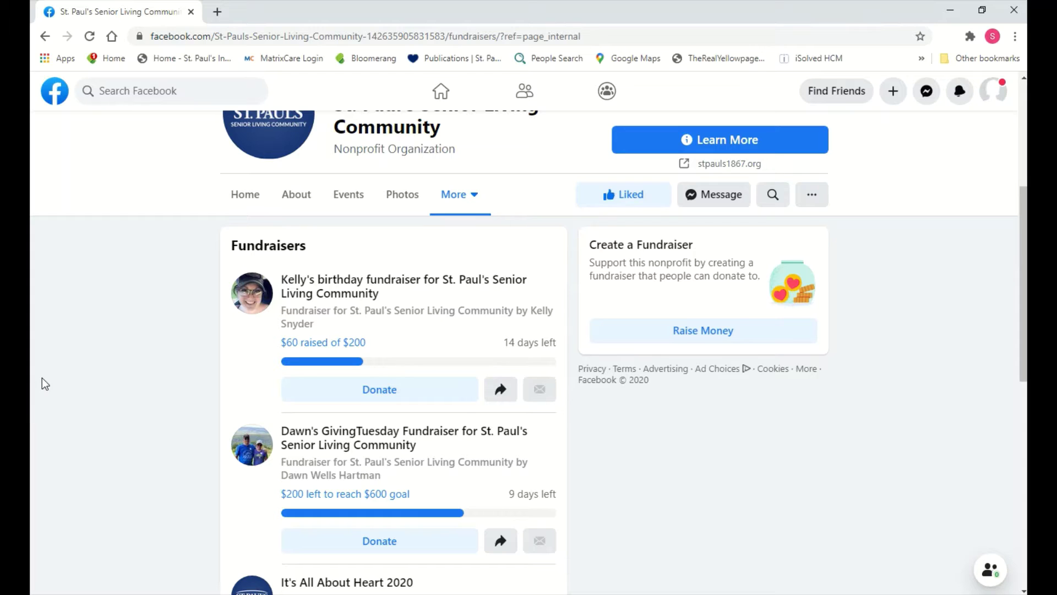
scroll(35, 379, down, 1)
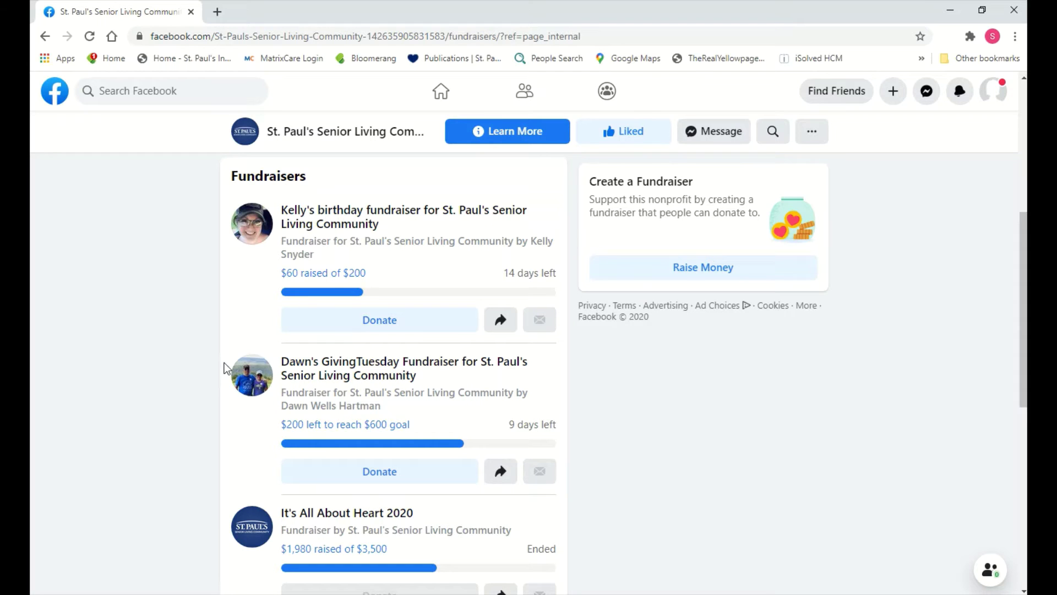
scroll(188, 368, down, 4)
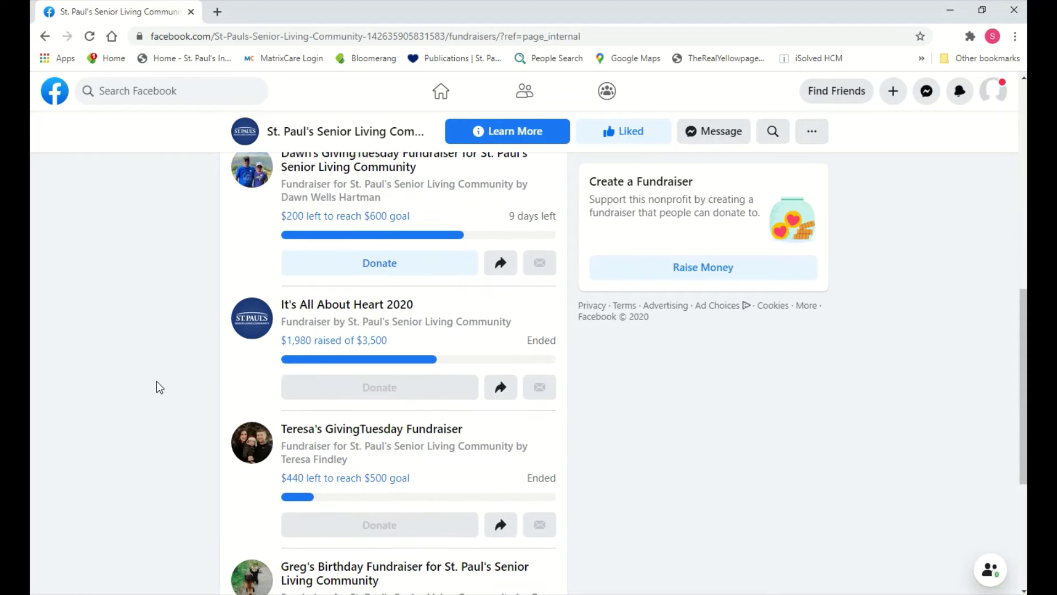
drag(526, 342, 557, 355)
scroll(572, 386, down, 5)
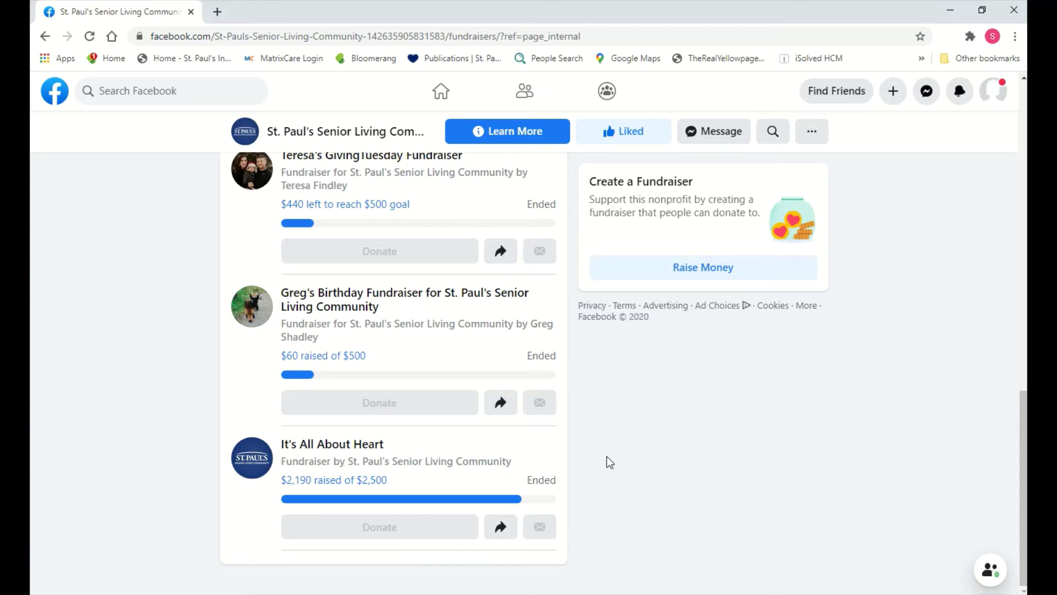
scroll(608, 460, up, 10)
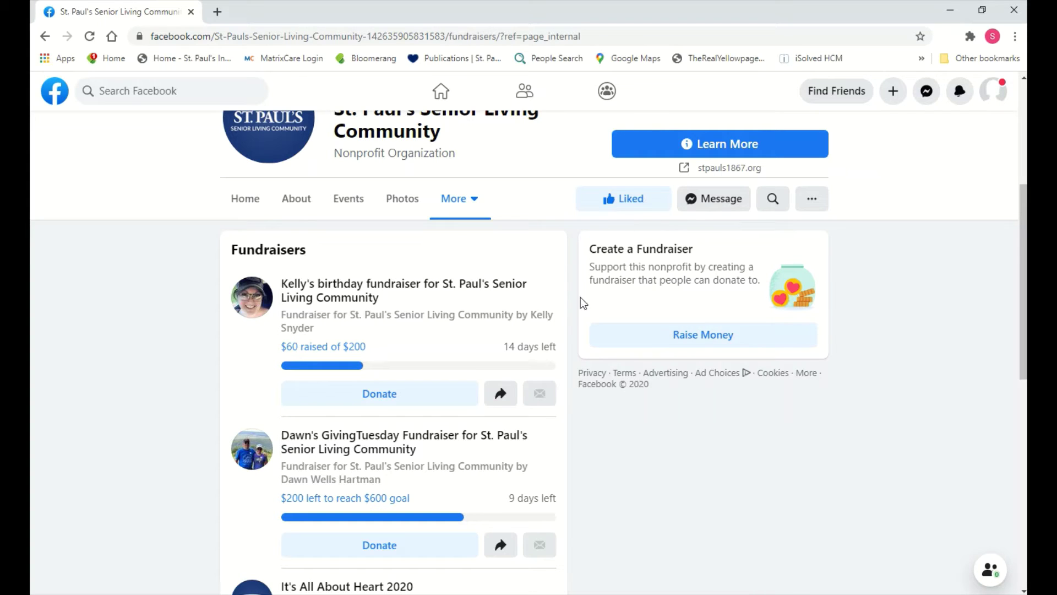
Start a new fundraiser for St. Paul's Senior Living Community and set the amount to raise to 500
click(671, 346)
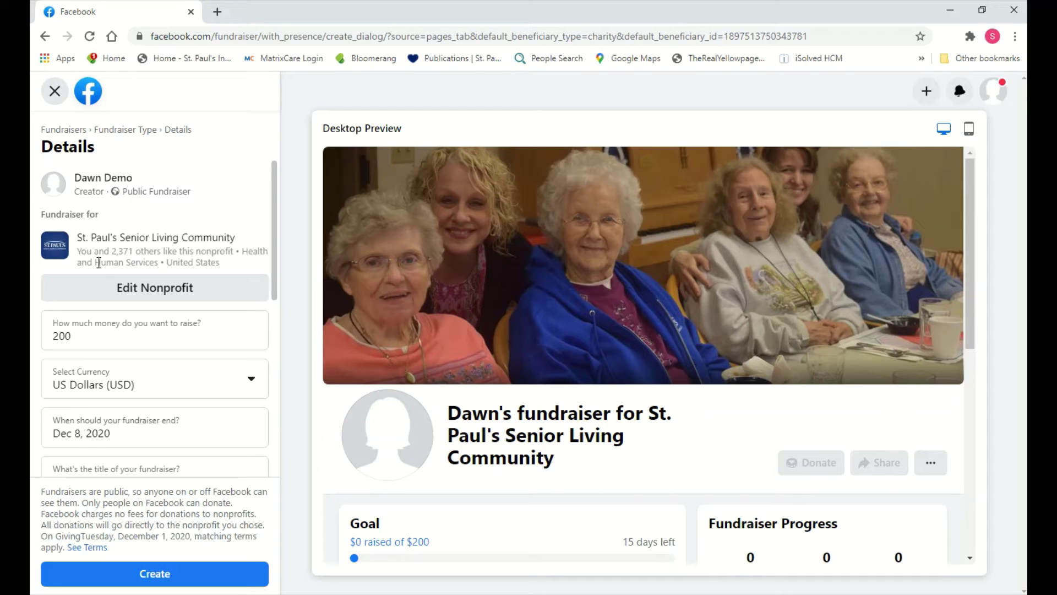
click(86, 342)
key(BackSpace)
key(BackSpace)
key(BackSpace)
text(5)
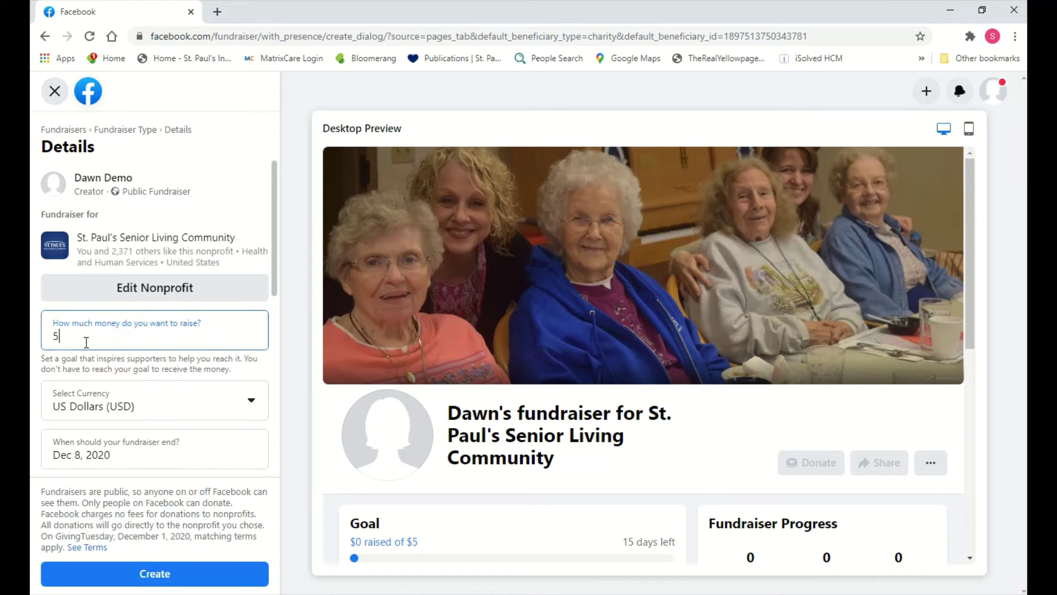
text(00)
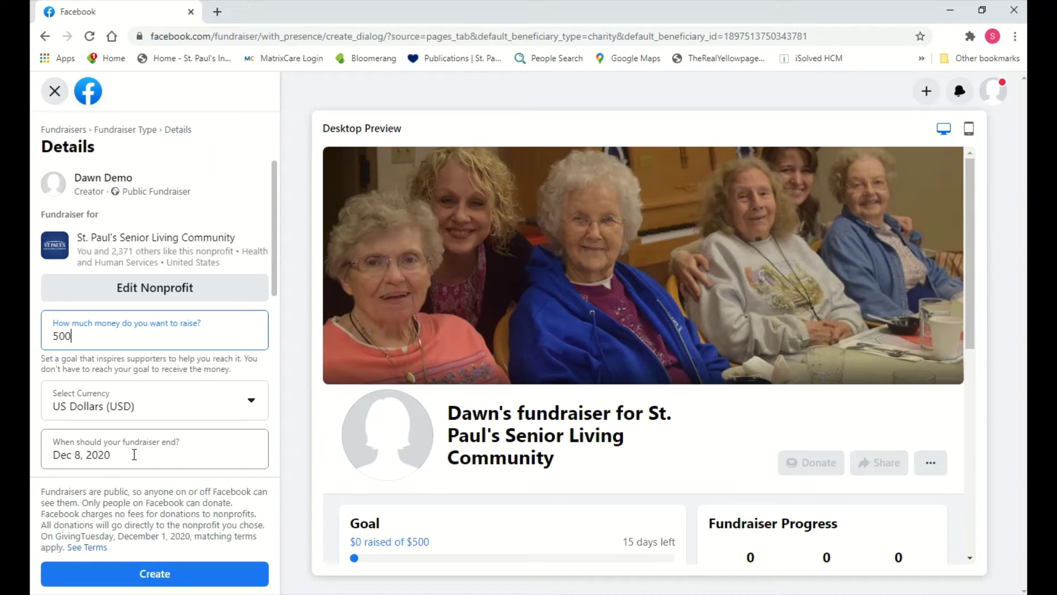
Set the fundraiser's end date to Dec 2, 2020
click(134, 455)
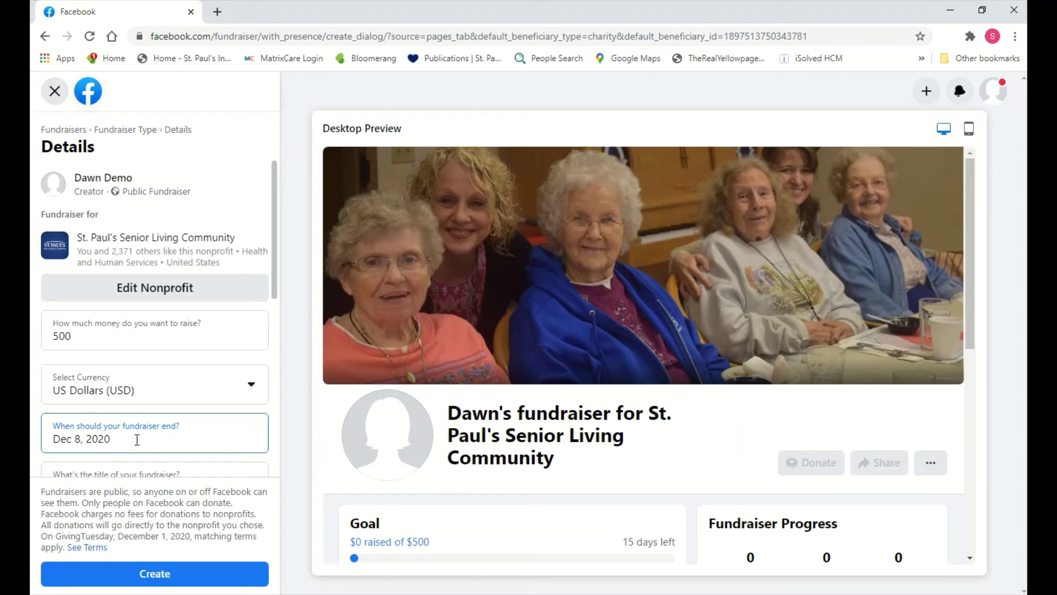
click(198, 439)
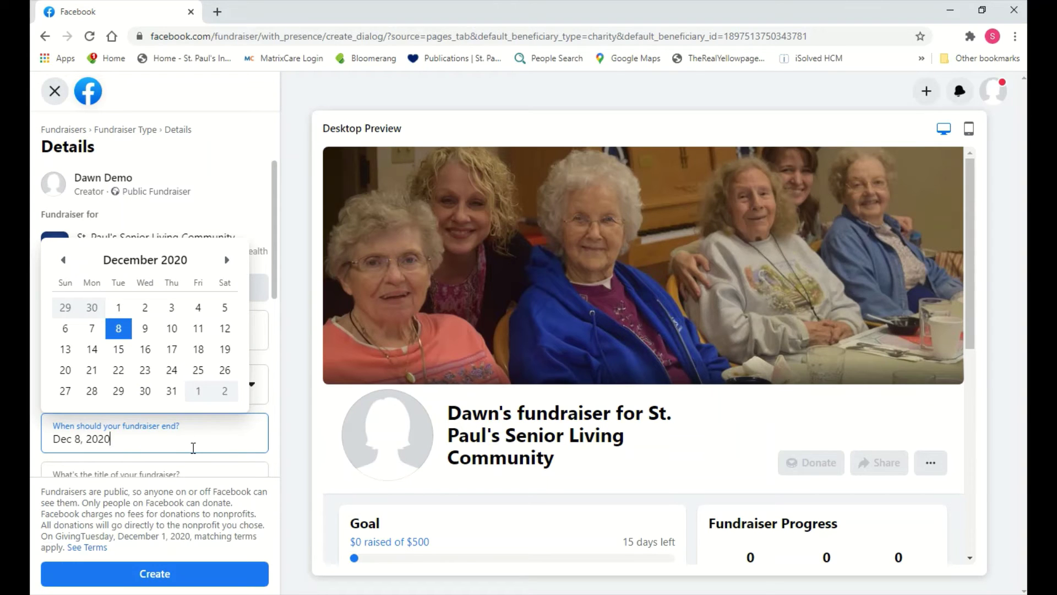
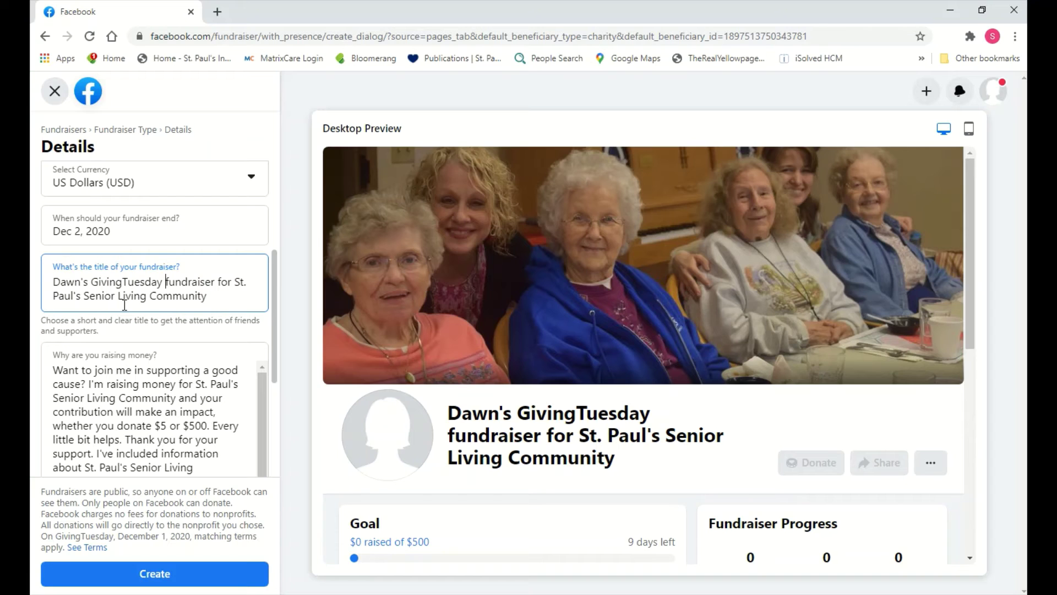
Review the fundraiser's title, description and cover photo, and leave the form without creating the fundraiser
scroll(125, 304, down, 5)
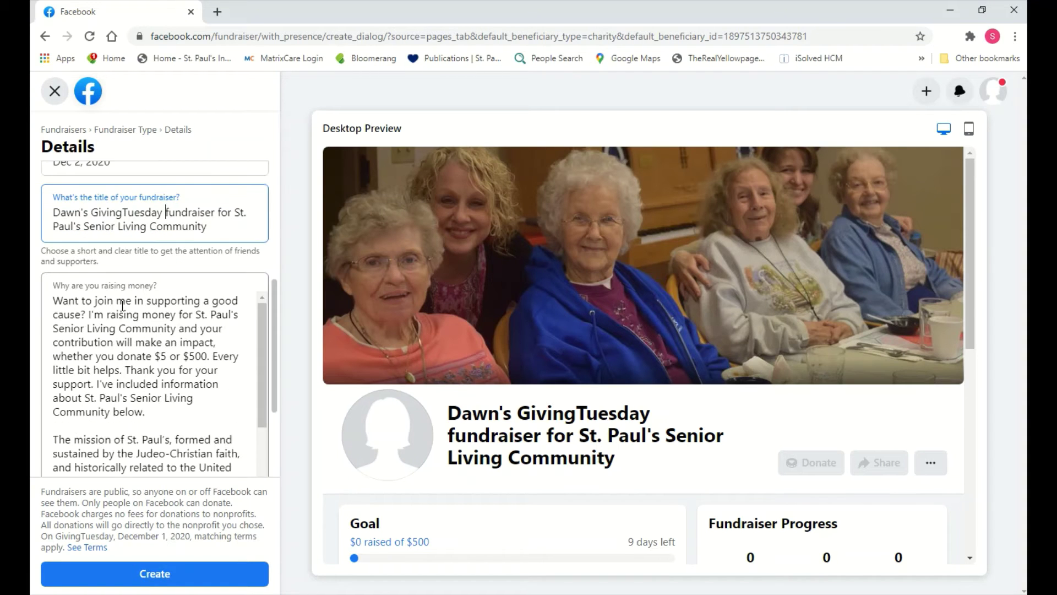
scroll(134, 360, up, 3)
scroll(124, 355, down, 6)
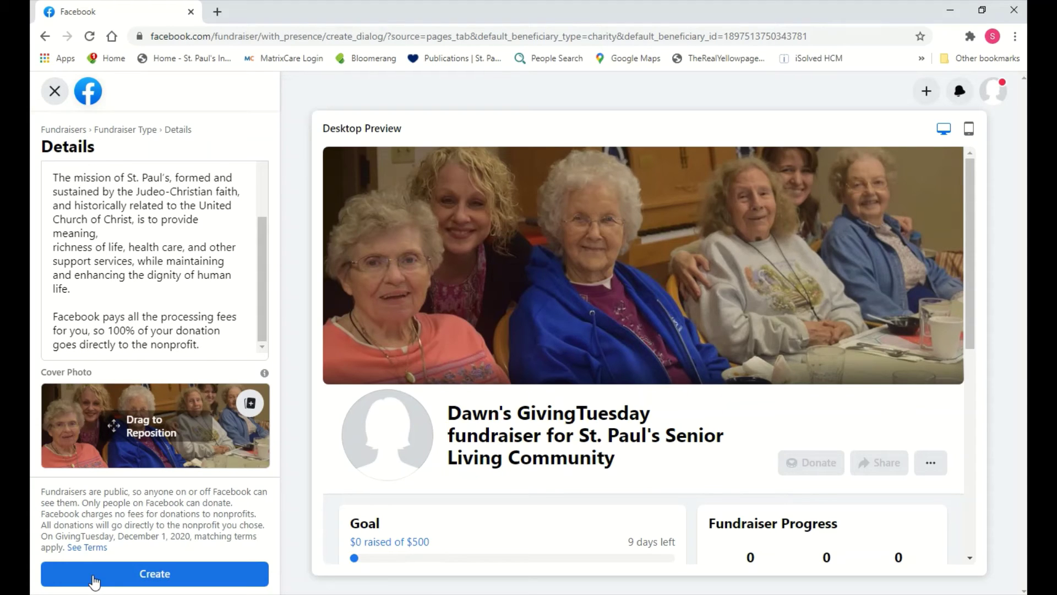
click(54, 95)
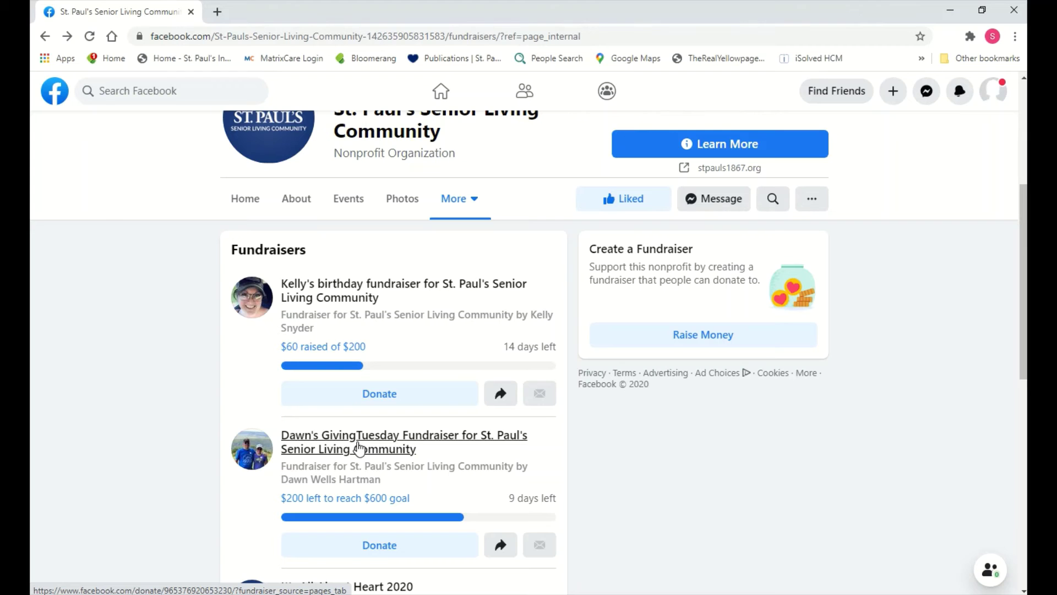
Open the existing GivingTuesday fundraiser for St. Paul's Senior Living Community and review its goal, description and beneficiary details
click(359, 449)
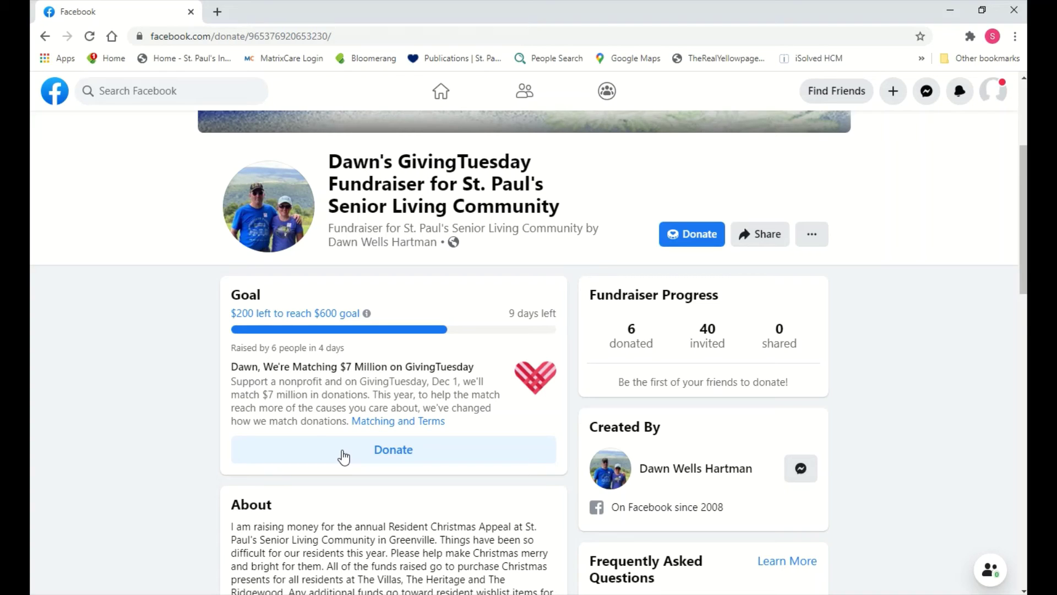
scroll(382, 336, up, 4)
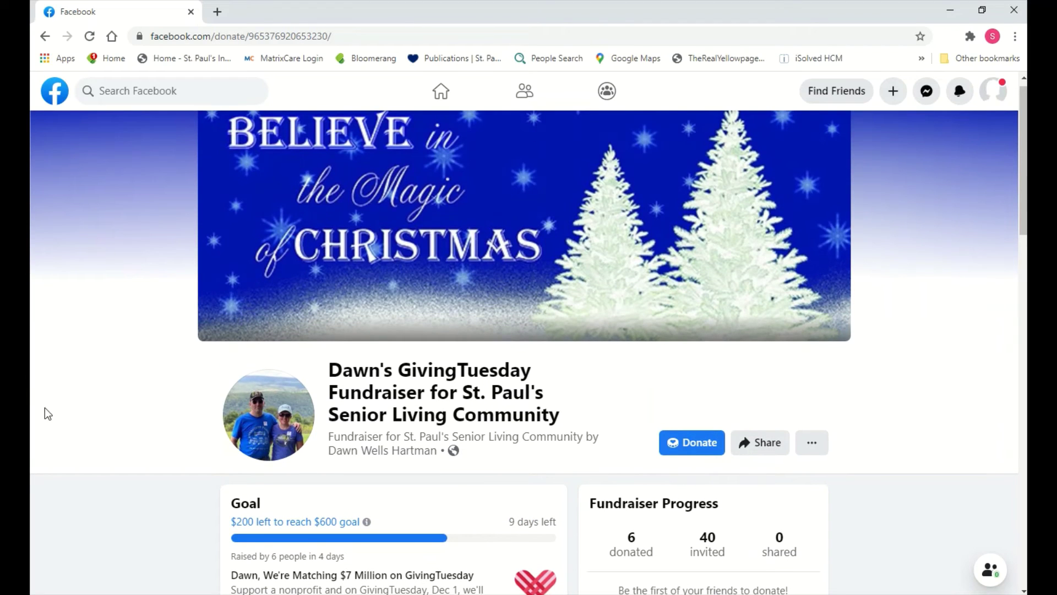
scroll(118, 537, down, 5)
scroll(90, 465, down, 3)
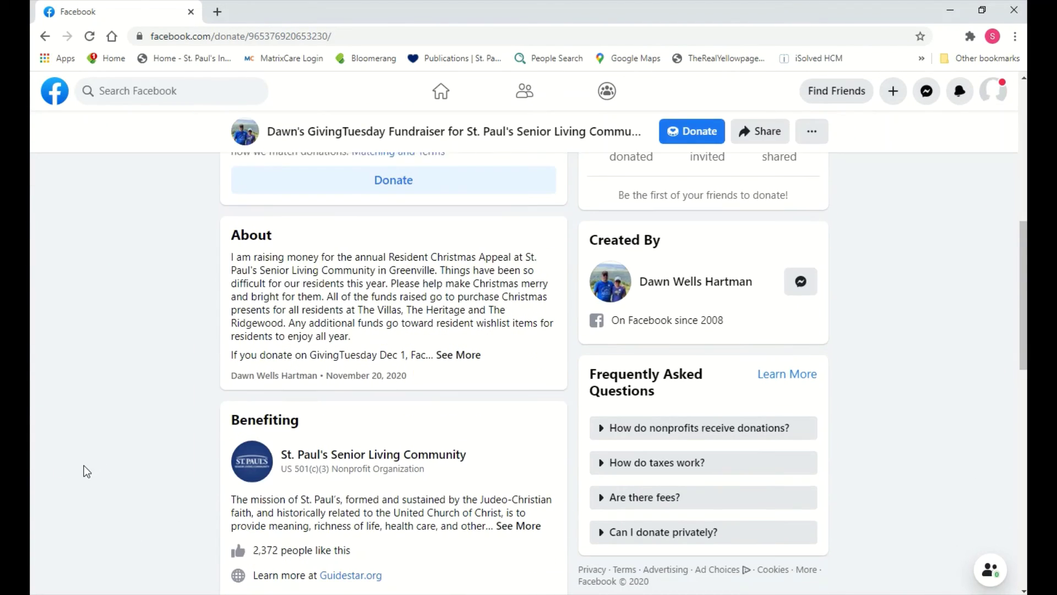
scroll(55, 452, up, 9)
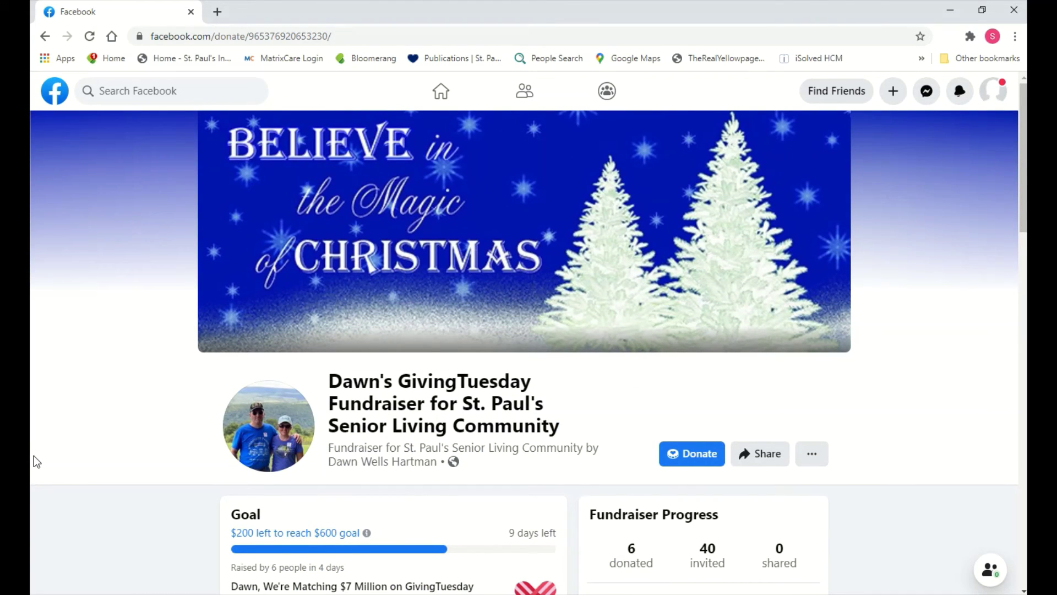
Start sharing the GivingTuesday fundraiser on the timeline and set the post's audience to Public
scroll(33, 463, down, 3)
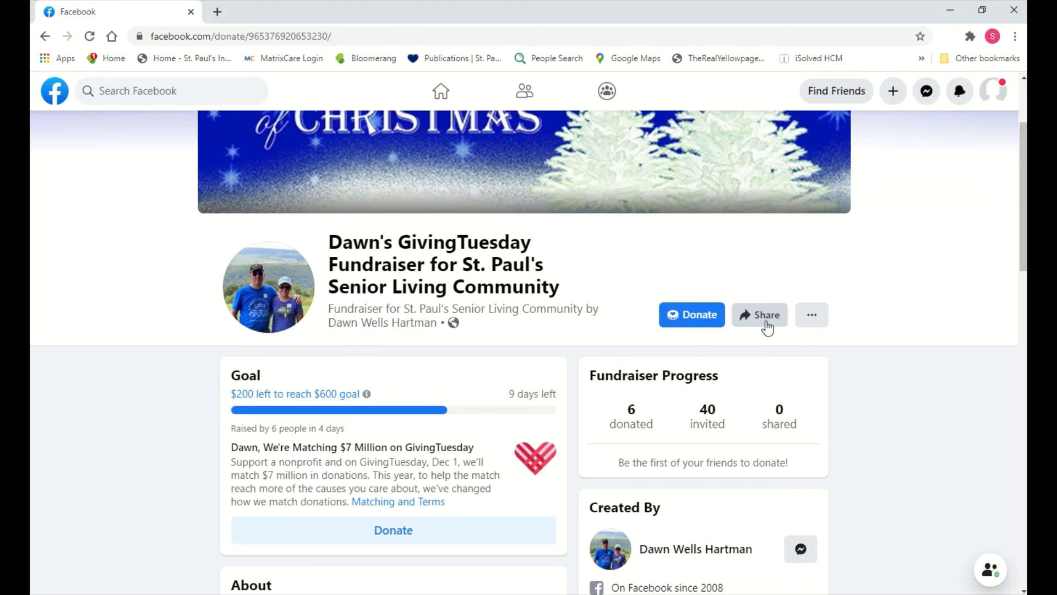
click(765, 322)
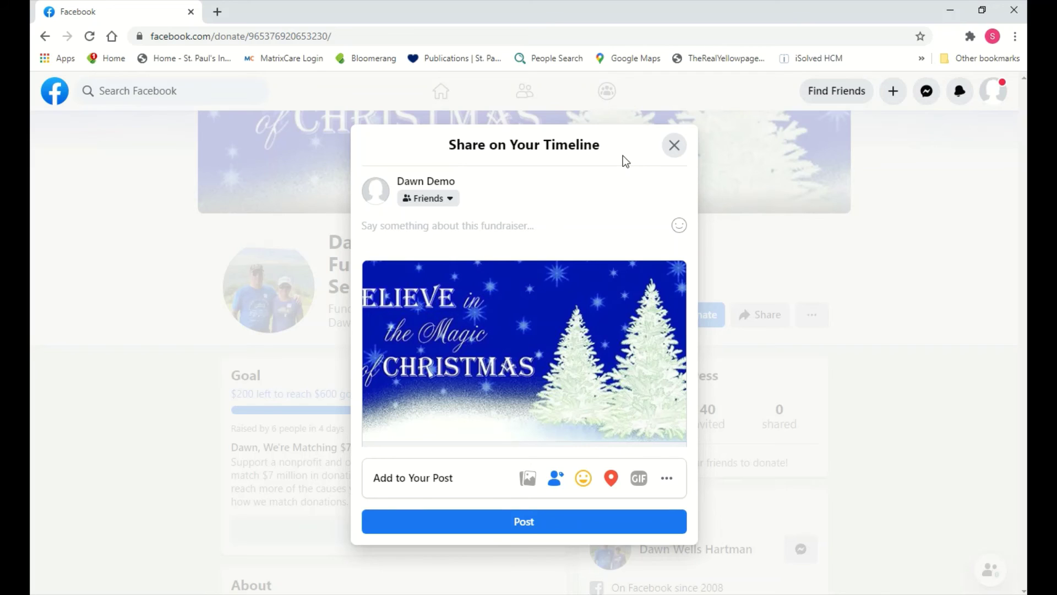
click(445, 200)
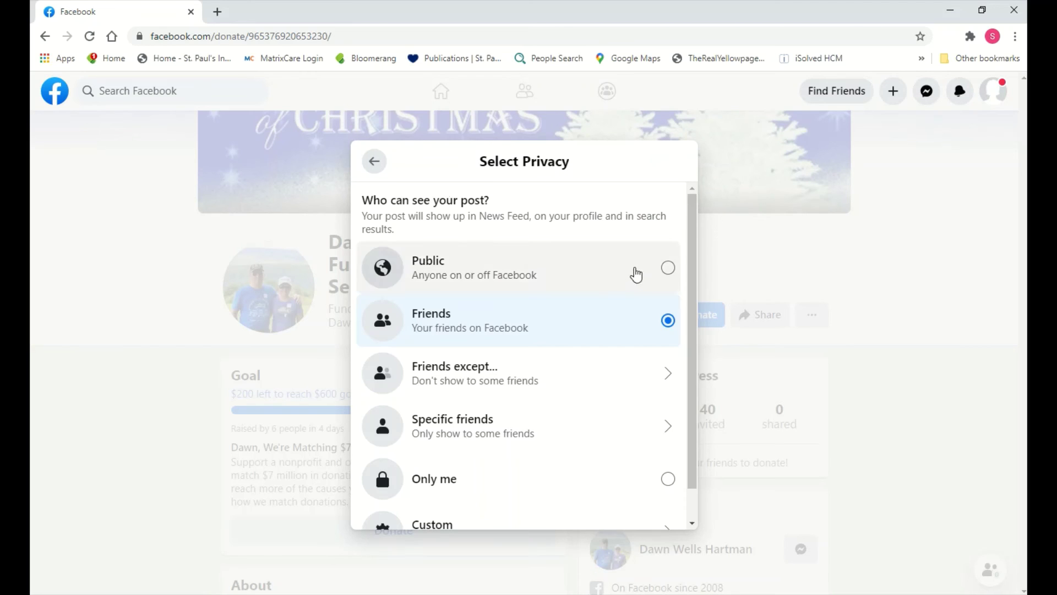
click(668, 271)
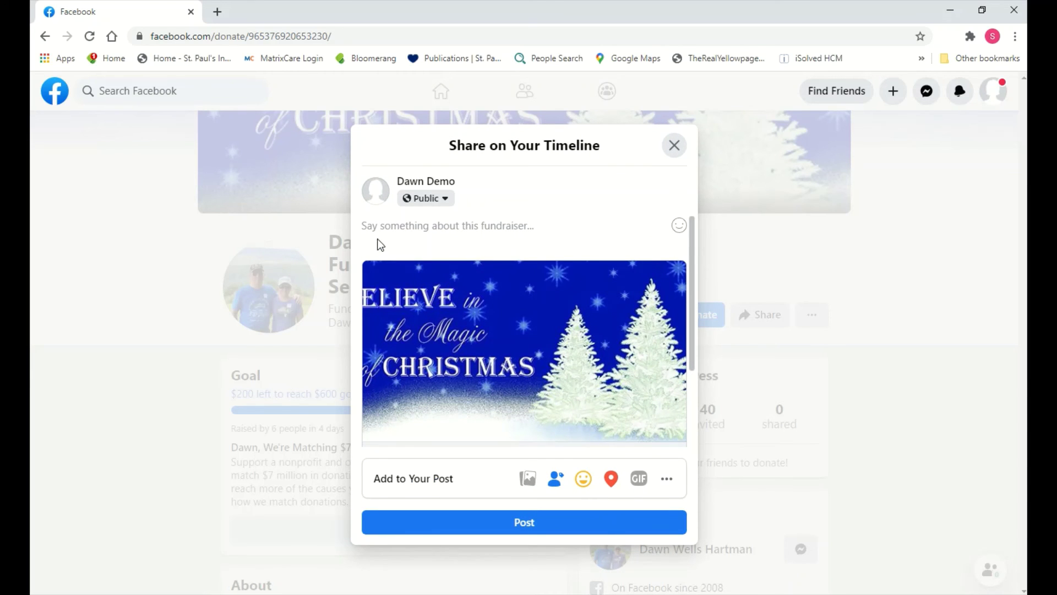
Add the message "Only a couple more days to give!" to the share post, check its preview and close it without posting
click(532, 230)
text(Only a couple more days to give!)
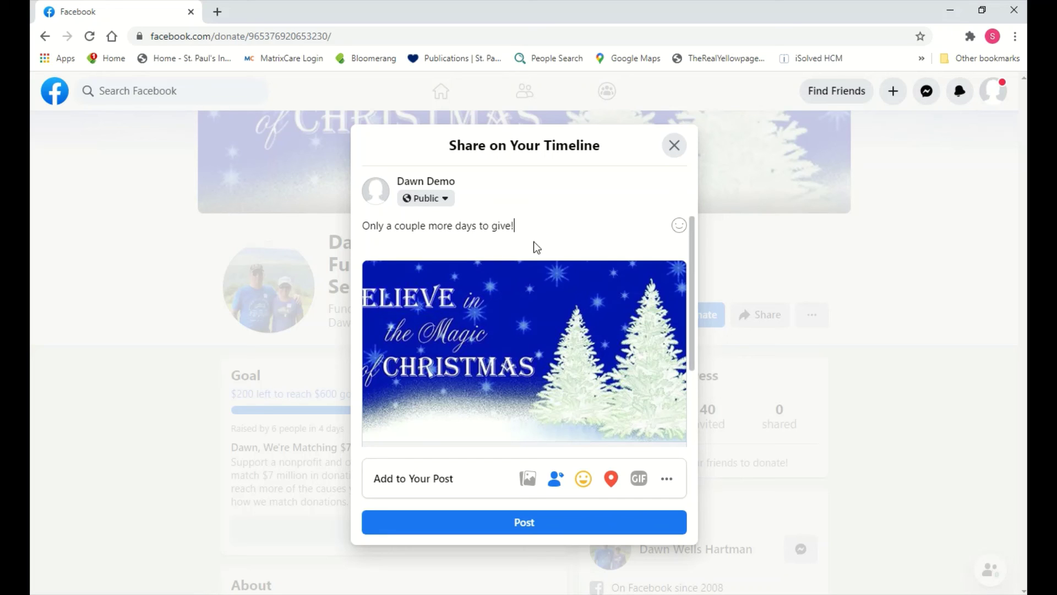
scroll(453, 310, down, 3)
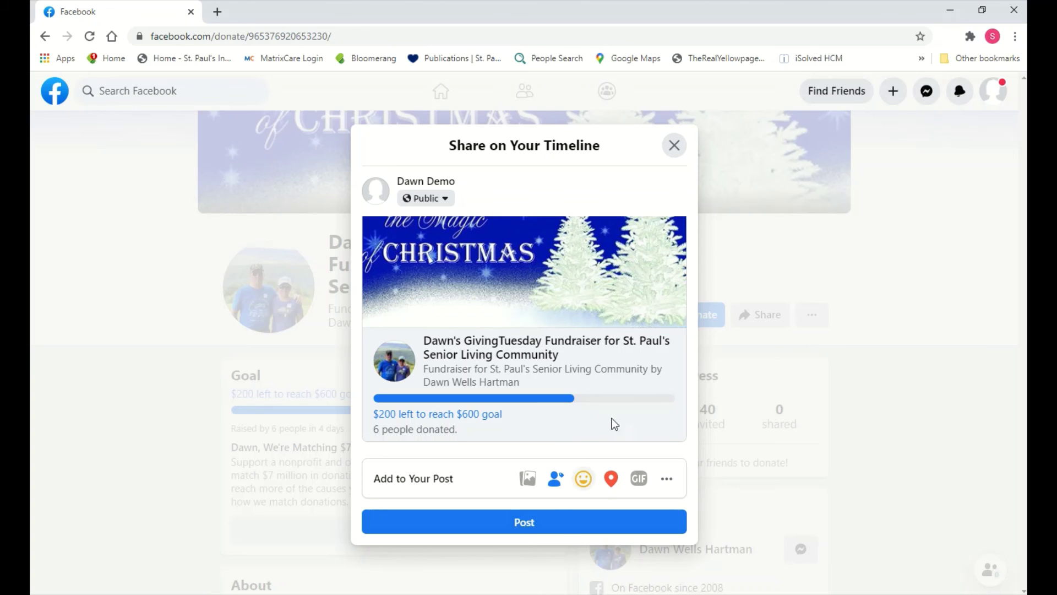
click(670, 152)
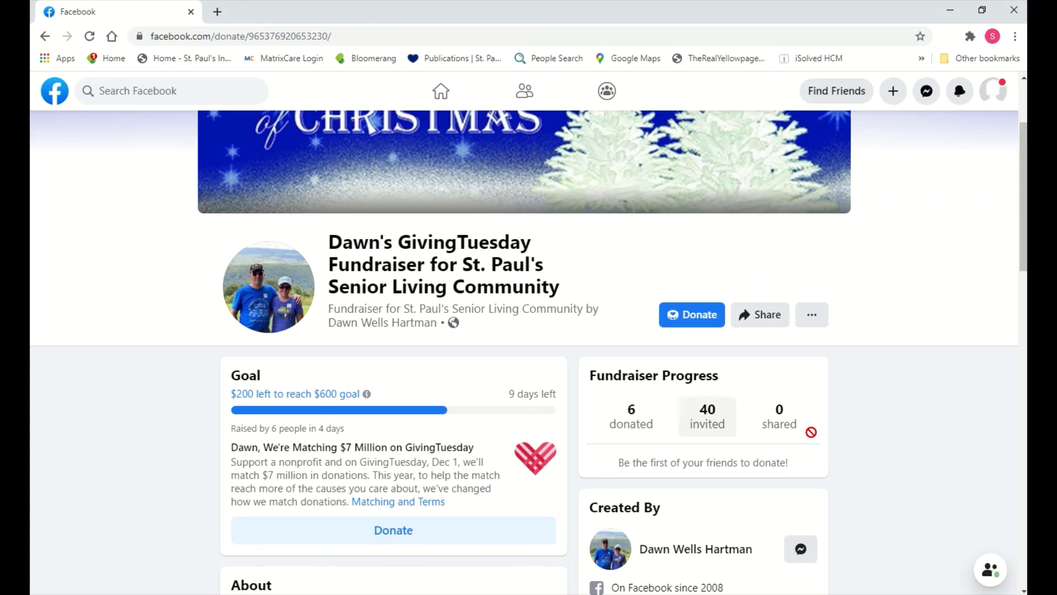
Look through the fundraiser's description, beneficiary details and donation activity, and return to the beginning of the page
scroll(884, 429, down, 5)
scroll(885, 427, down, 5)
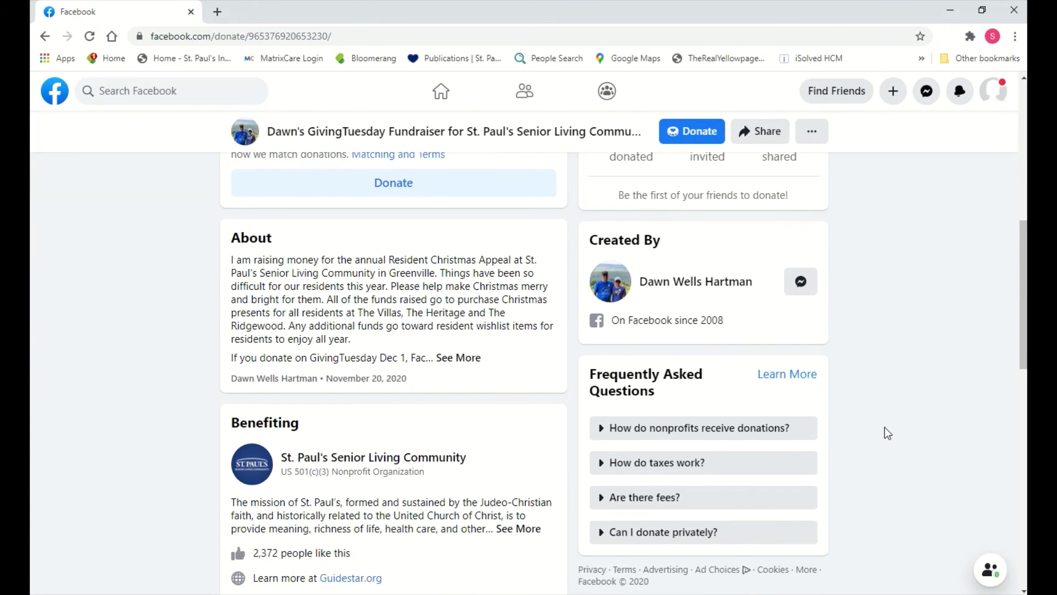
scroll(884, 428, down, 4)
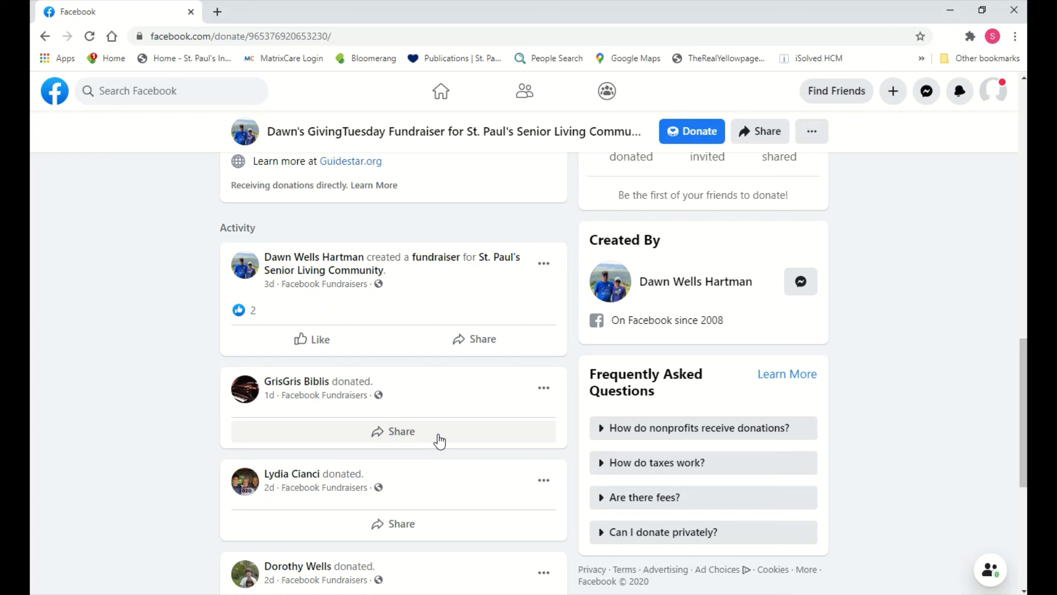
scroll(495, 435, down, 6)
scroll(496, 472, up, 14)
scroll(777, 429, up, 7)
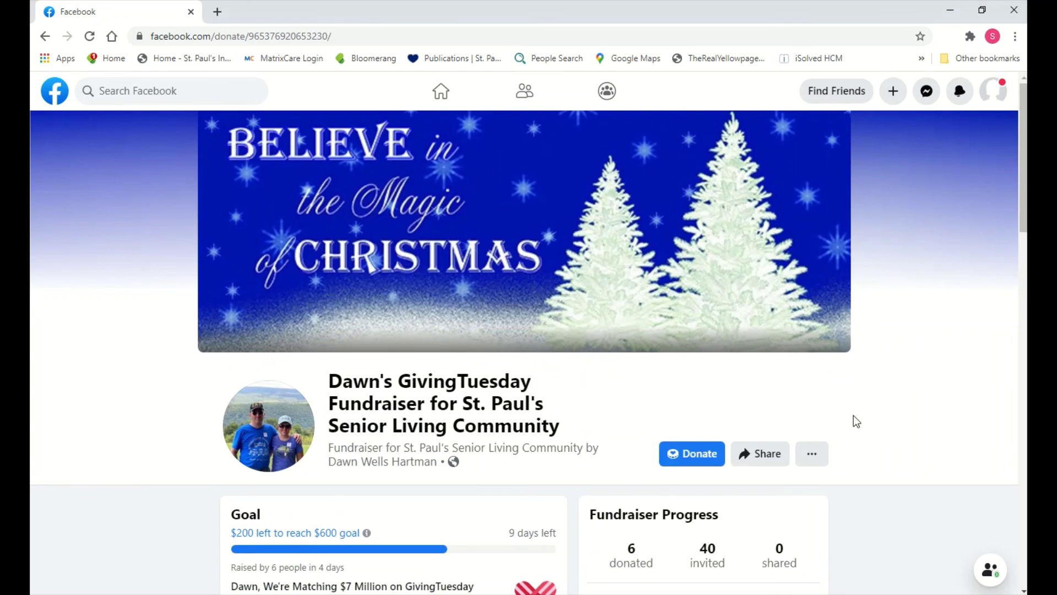